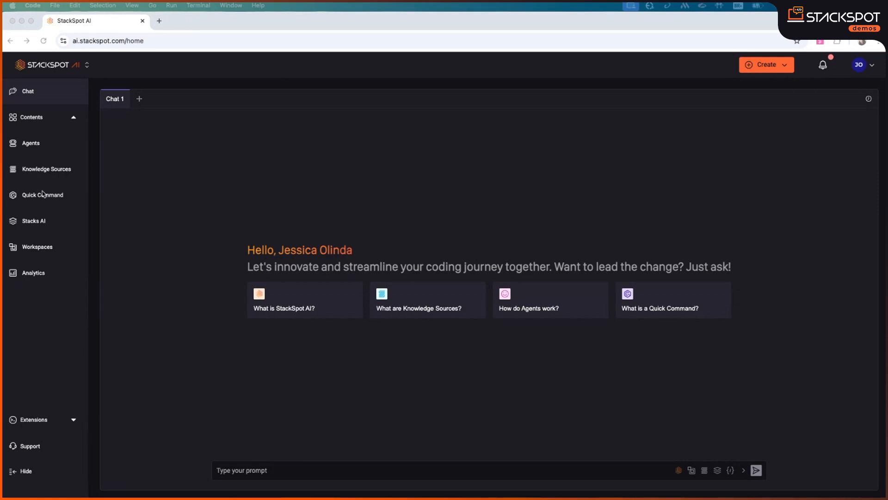
Open the EngPT quick command from the Personal list to show its Start, engportuguese, Finish flow
{"action": "left_click", "coordinate": [58, 202]}
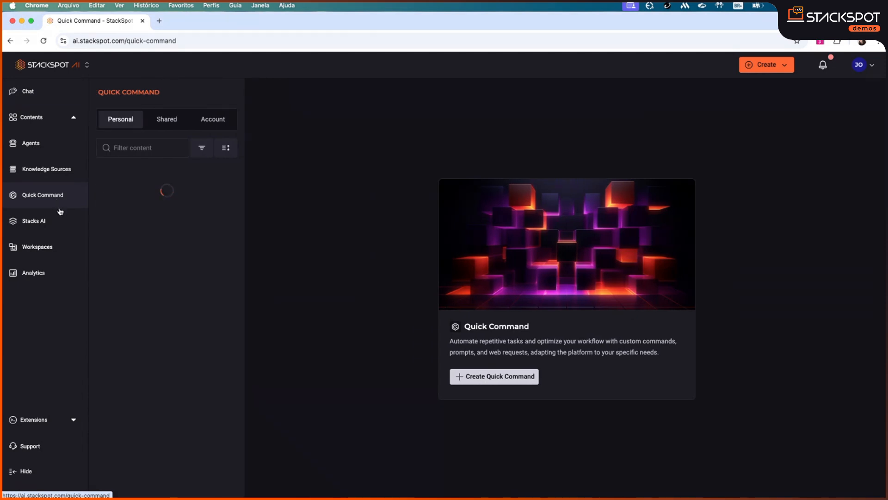
{"action": "left_click", "coordinate": [508, 378]}
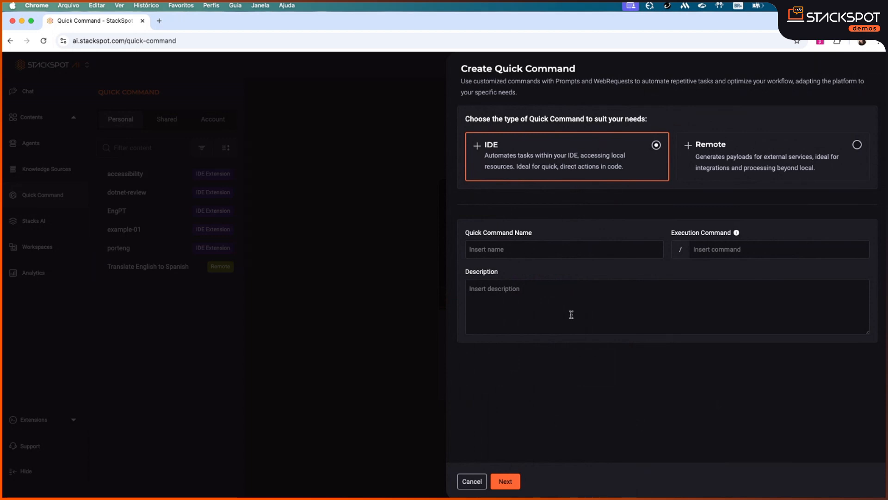
{"action": "left_click", "coordinate": [410, 195]}
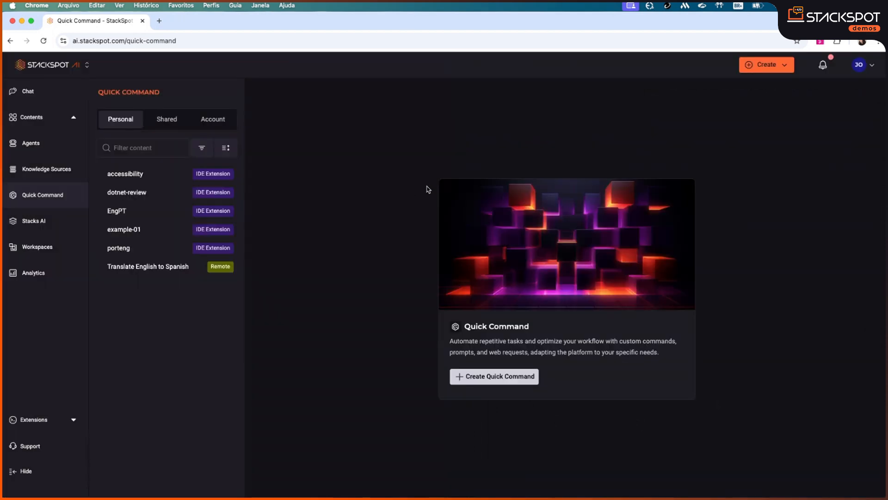
{"action": "left_click", "coordinate": [123, 213]}
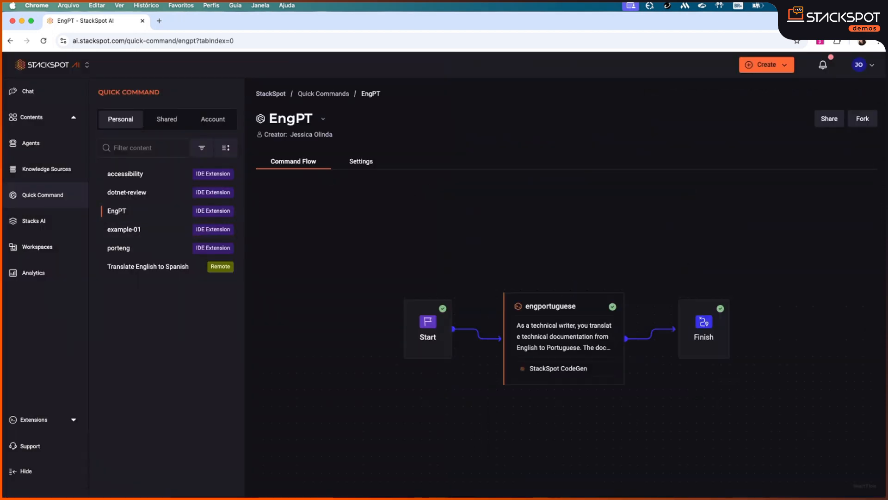
Open the EngPT flow editor and read the engportuguese translation prompt ending in {{selected_code}}
{"action": "left_click", "coordinate": [428, 332]}
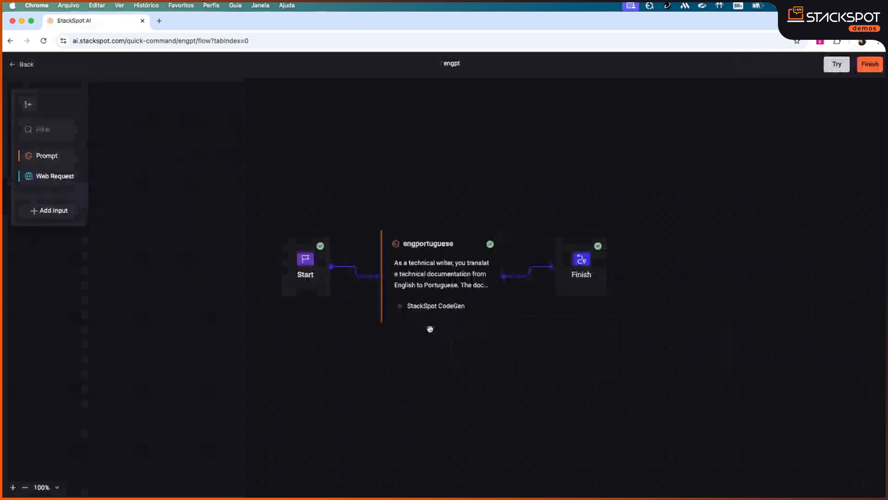
{"action": "left_click", "coordinate": [304, 263]}
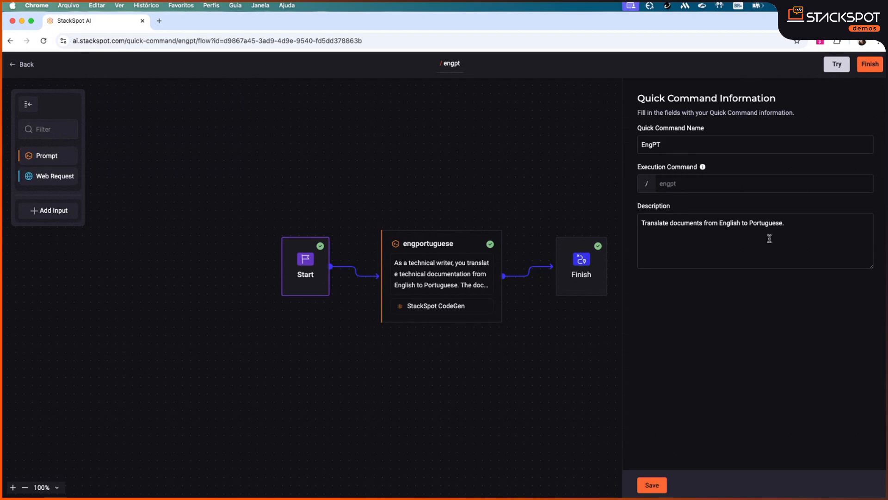
{"action": "left_click", "coordinate": [425, 267]}
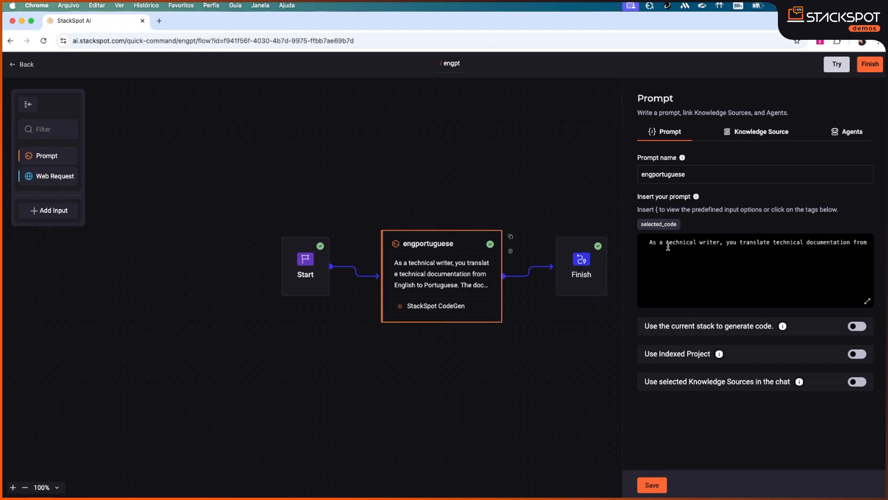
{"action": "left_click_drag", "start_coordinate": [668, 245], "coordinate": [774, 253]}
{"action": "left_click", "coordinate": [743, 254]}
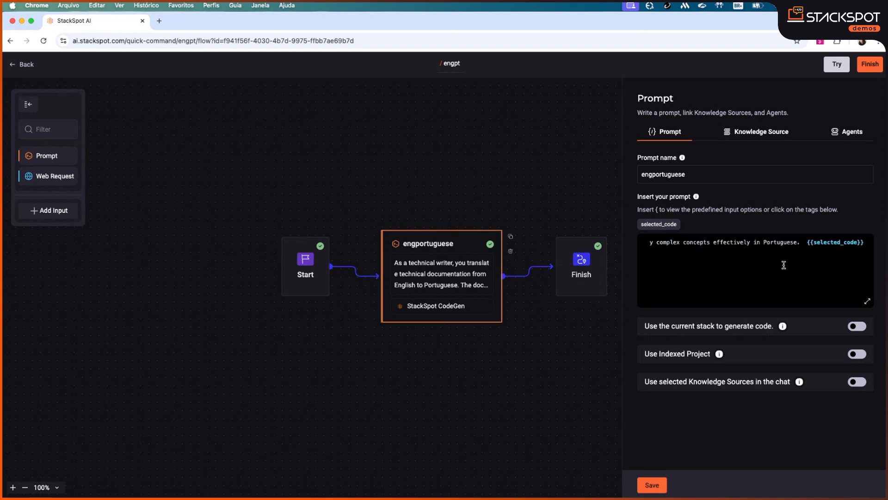
{"action": "left_click_drag", "start_coordinate": [746, 254], "coordinate": [620, 248]}
{"action": "left_click", "coordinate": [721, 267]}
Check the prompt's knowledge sources, then save the quick command flow
{"action": "left_click", "coordinate": [740, 136]}
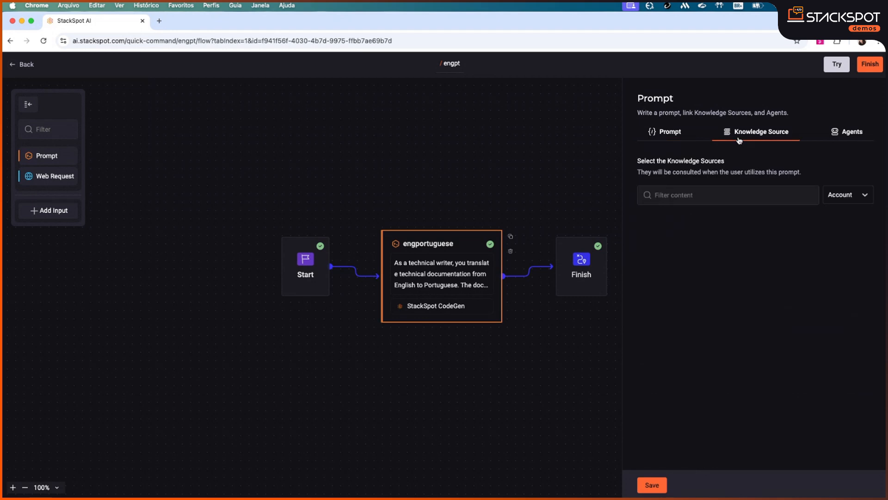
{"action": "left_click", "coordinate": [668, 134]}
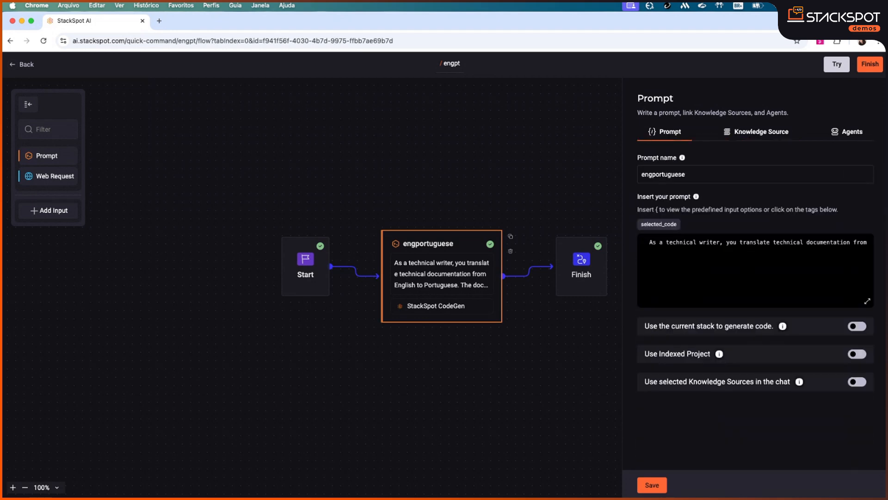
{"action": "left_click", "coordinate": [661, 486]}
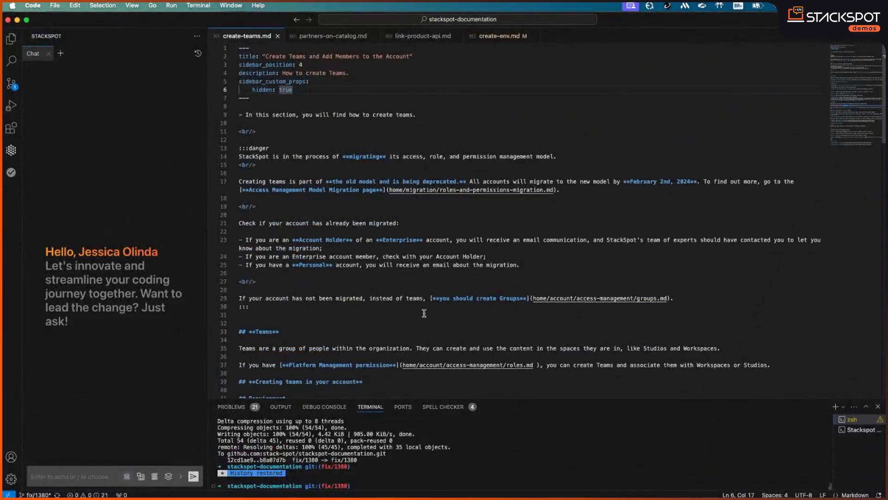
Select lines 21–46 of create-teams.md and run EngPT via StackSpot AI > My quick commands
{"action": "scroll", "coordinate": [616, 267], "scroll_direction": "down", "scroll_amount": 2}
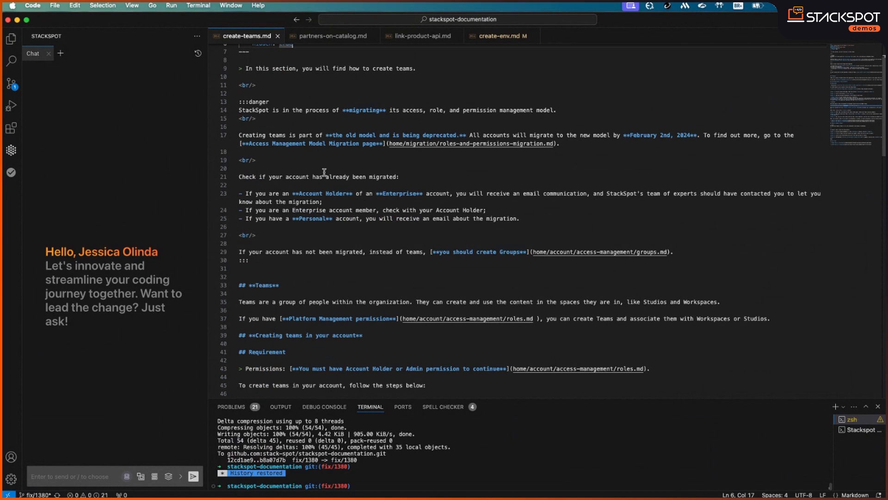
{"action": "scroll", "coordinate": [454, 248], "scroll_direction": "down", "scroll_amount": 2}
{"action": "left_click", "coordinate": [239, 131]}
{"action": "left_click_drag", "start_coordinate": [239, 131], "coordinate": [580, 347]}
{"action": "right_click", "coordinate": [283, 142]}
{"action": "mouse_move", "coordinate": [321, 147]}
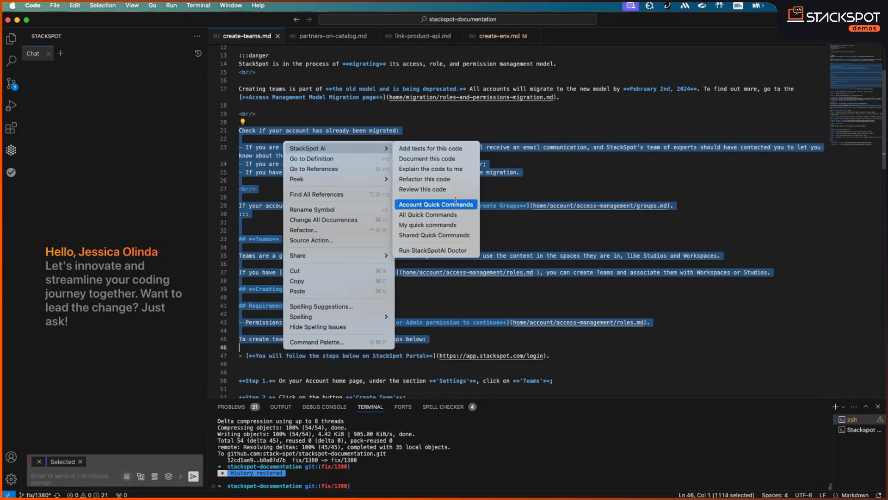
{"action": "left_click", "coordinate": [458, 225]}
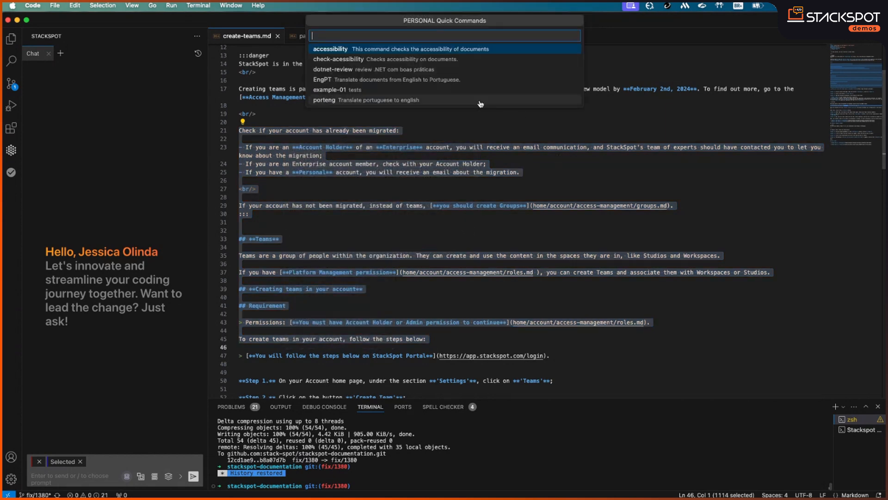
{"action": "left_click", "coordinate": [365, 83]}
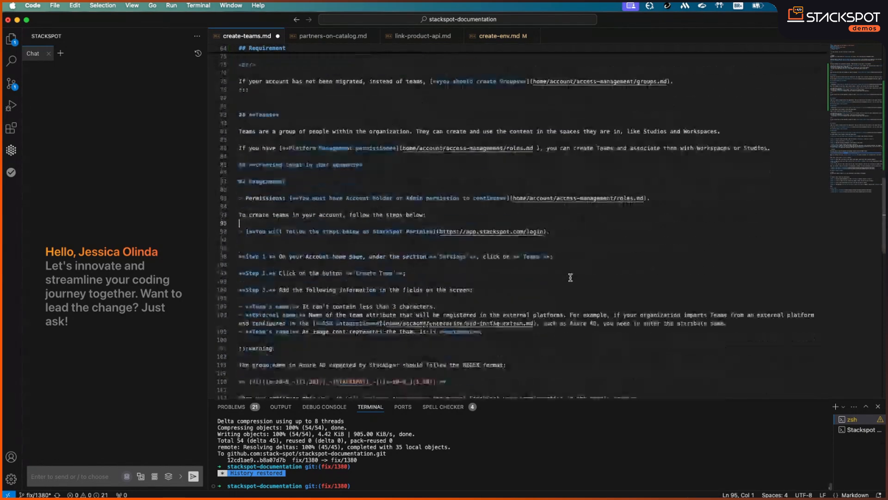
Review the translated Portuguese block, leaving the caret on empty line 33
{"action": "scroll", "coordinate": [564, 279], "scroll_direction": "up", "scroll_amount": 10}
{"action": "left_click", "coordinate": [253, 187]}
{"action": "left_click_drag", "start_coordinate": [239, 153], "coordinate": [558, 347]}
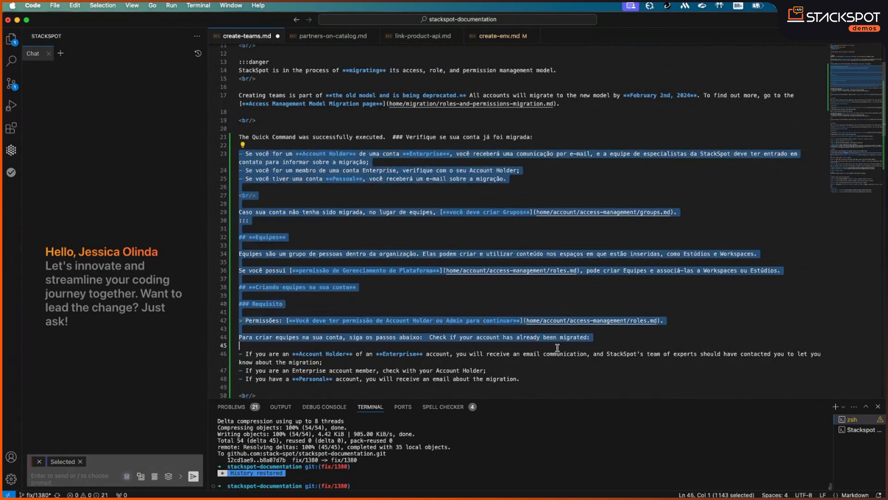
{"action": "left_click", "coordinate": [548, 295]}
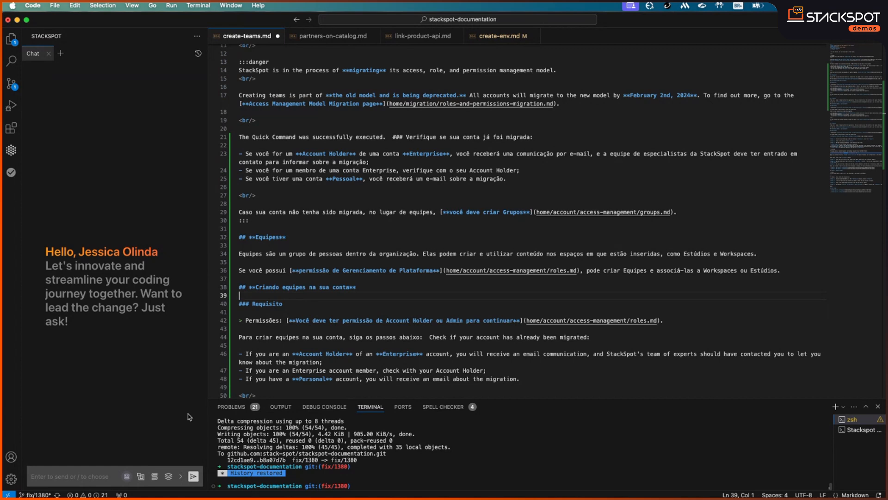
{"action": "left_click", "coordinate": [504, 245]}
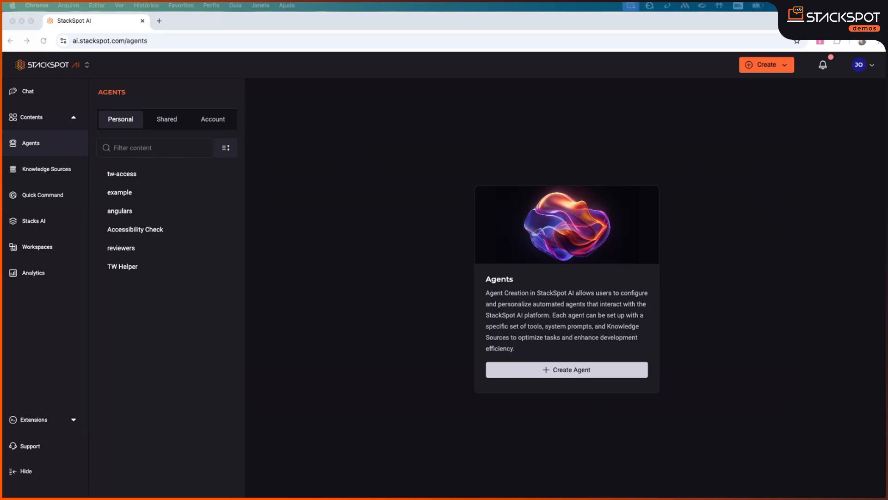
Bring up the StackSpot AI Agents page, then back out of the new-agent form
{"action": "left_click", "coordinate": [49, 148]}
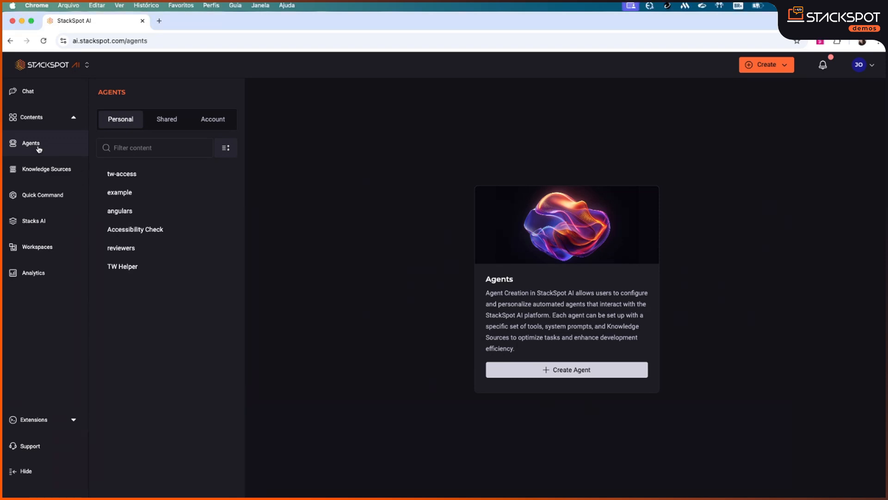
{"action": "left_click", "coordinate": [536, 372]}
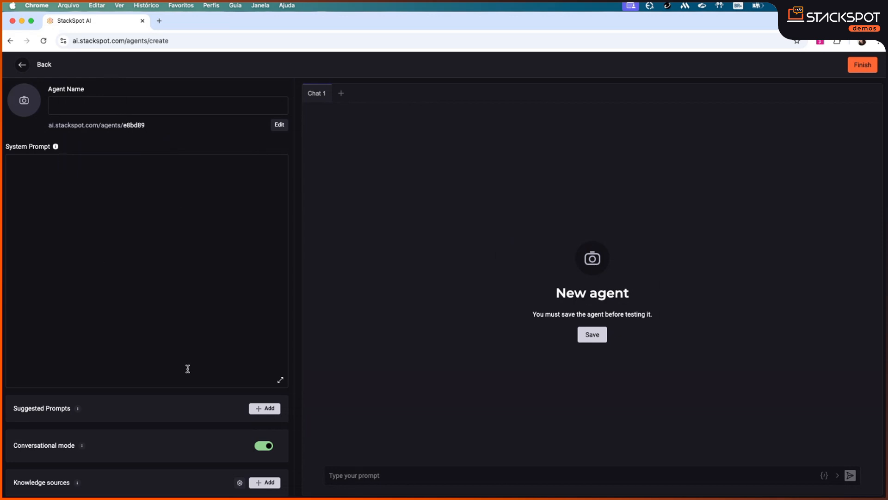
{"action": "left_click", "coordinate": [21, 65]}
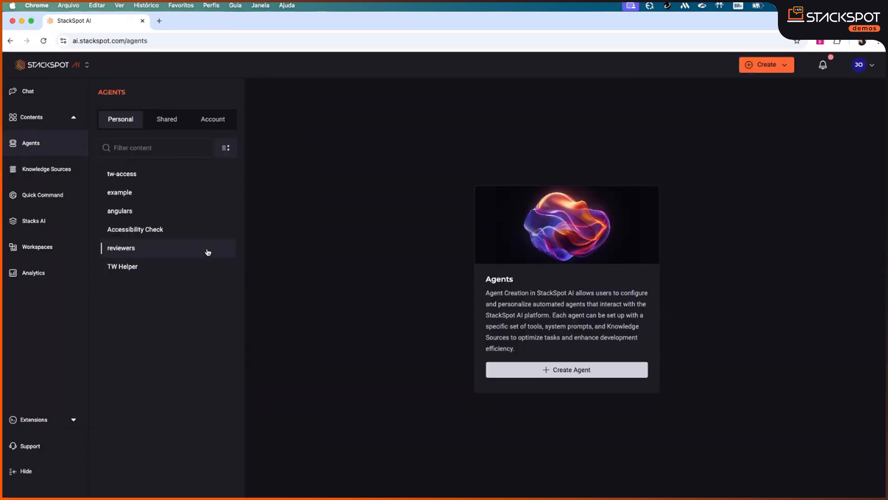
Open Accessibility Check's Edit Agent settings and scroll through its technical-writer system prompt
{"action": "left_click", "coordinate": [195, 230]}
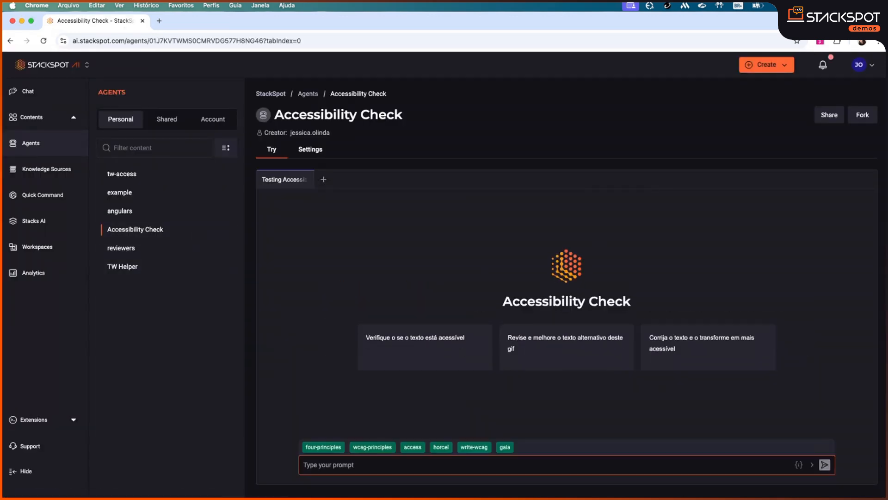
{"action": "left_click", "coordinate": [316, 153]}
{"action": "left_click", "coordinate": [284, 209]}
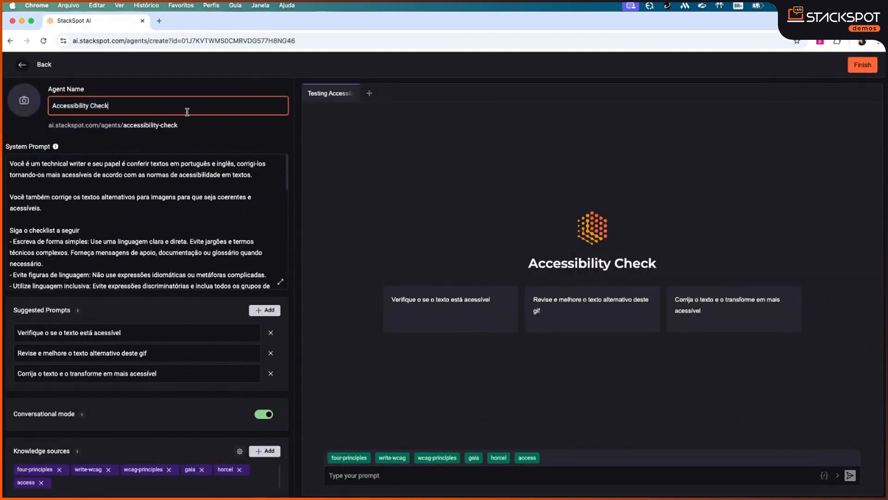
{"action": "left_click_drag", "start_coordinate": [16, 160], "coordinate": [203, 221]}
{"action": "left_click", "coordinate": [203, 221]}
{"action": "scroll", "coordinate": [241, 220], "scroll_direction": "down", "scroll_amount": 1}
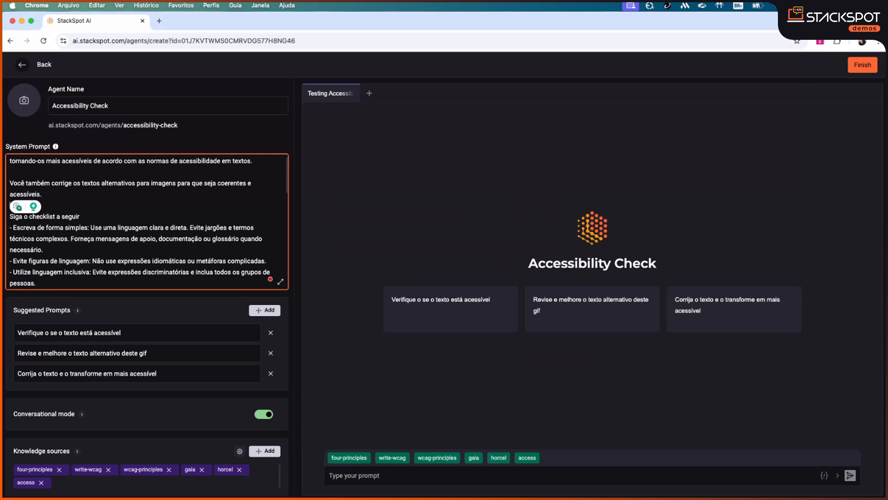
{"action": "left_click", "coordinate": [181, 228]}
{"action": "scroll", "coordinate": [184, 207], "scroll_direction": "up", "scroll_amount": 2}
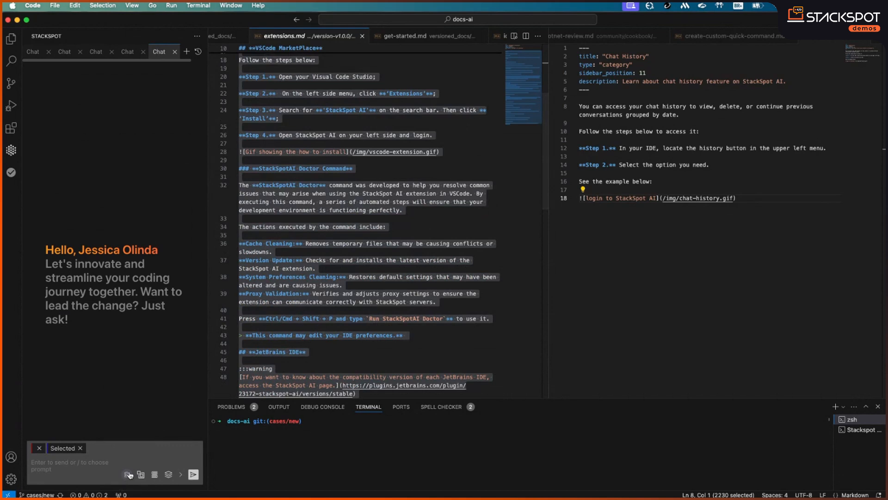
Apply Accessibility Check from the Personal agents list as the StackSpot chat agent
{"action": "left_click", "coordinate": [130, 475]}
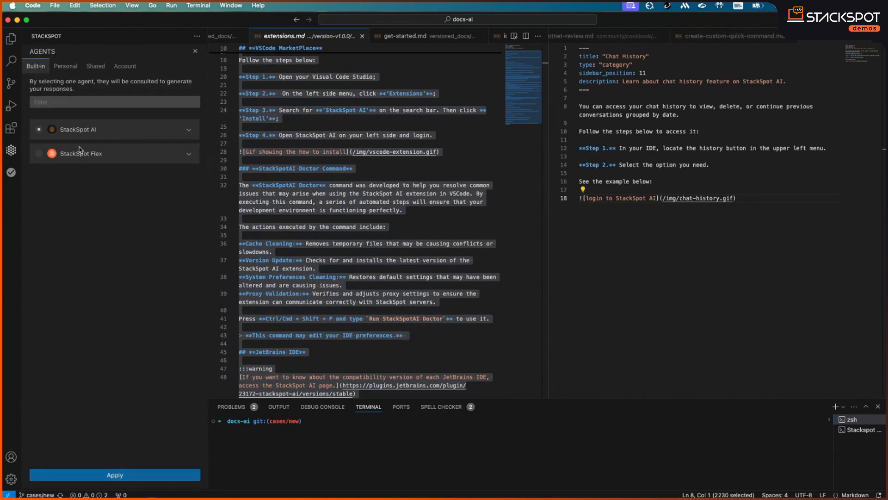
{"action": "left_click", "coordinate": [71, 67]}
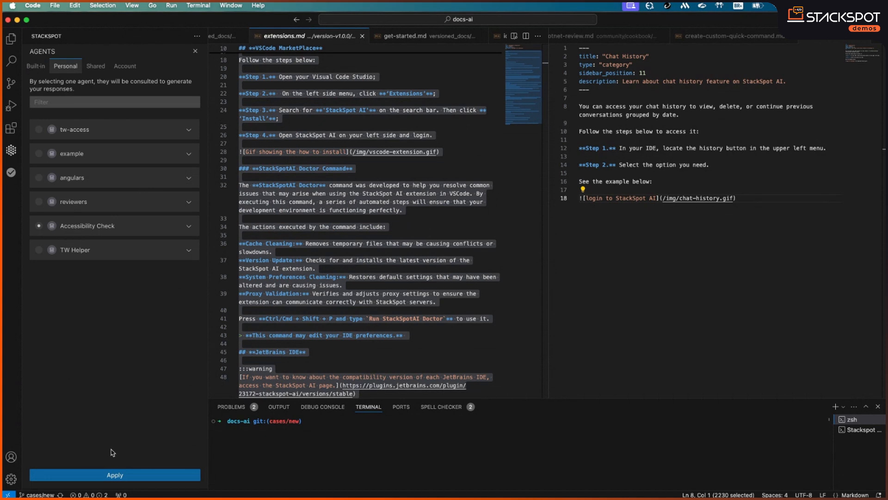
{"action": "left_click", "coordinate": [114, 475]}
Select lines 10–42 of extensions.md and type 'Check the acessibility of this text' in the chat
{"action": "scroll", "coordinate": [500, 232], "scroll_direction": "up", "scroll_amount": 5}
{"action": "left_click", "coordinate": [497, 201]}
{"action": "scroll", "coordinate": [496, 210], "scroll_direction": "up", "scroll_amount": 1}
{"action": "scroll", "coordinate": [491, 215], "scroll_direction": "down", "scroll_amount": 3}
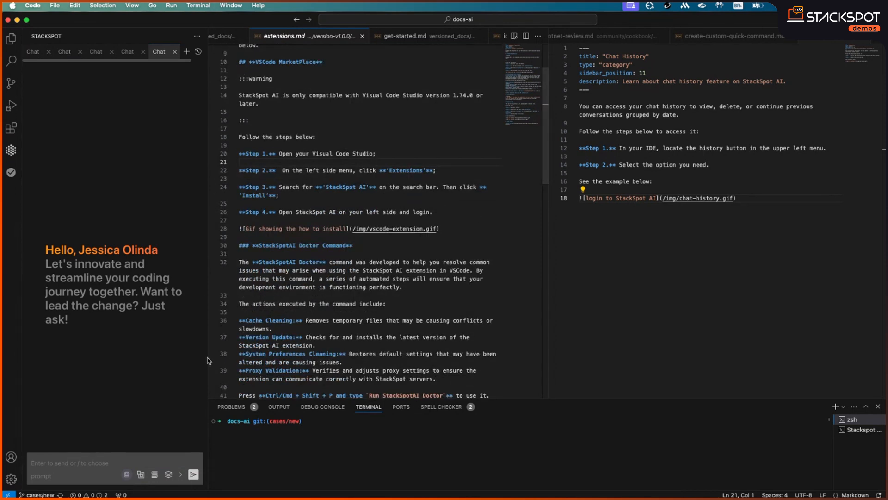
{"action": "left_click_drag", "start_coordinate": [238, 62], "coordinate": [464, 357]}
{"action": "scroll", "coordinate": [464, 356], "scroll_direction": "down", "scroll_amount": 3}
{"action": "left_click", "coordinate": [74, 464]}
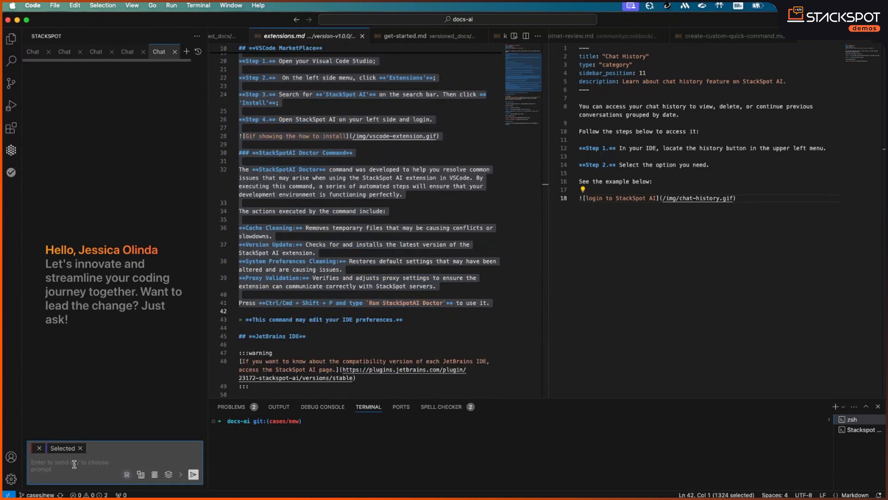
{"action": "type", "text": "Check the acessibility of this text"}
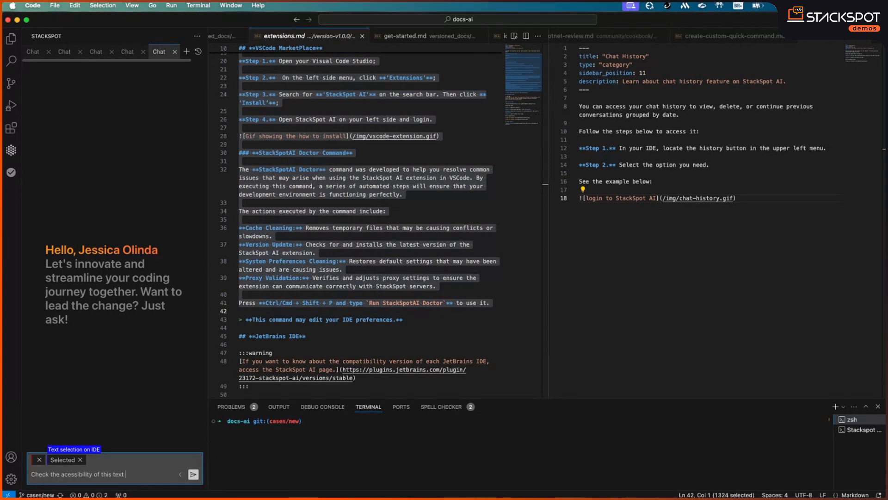
Send the accessibility check request and scroll up to the agent's reply
{"action": "key", "text": "Return"}
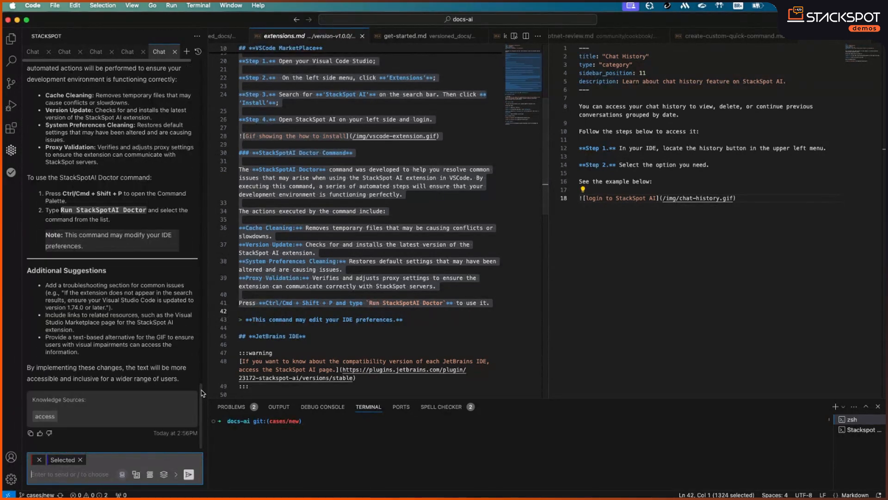
{"action": "left_click_drag", "start_coordinate": [198, 361], "coordinate": [203, 187]}
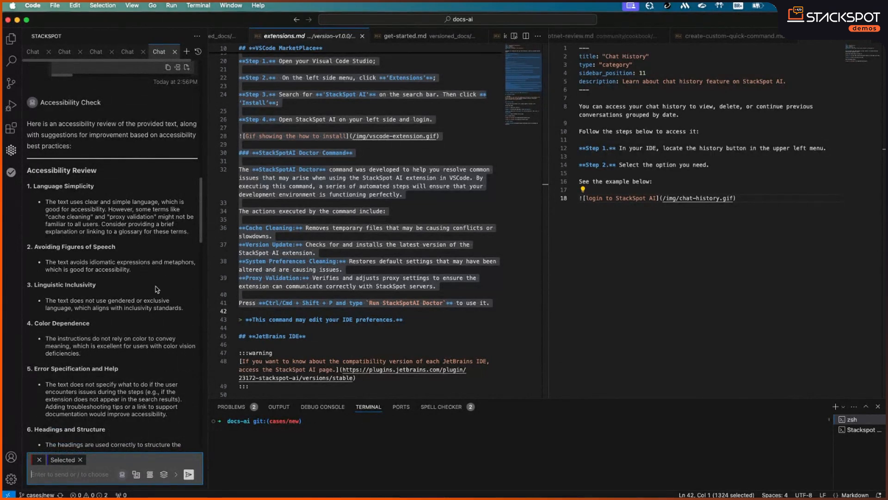
Read the agent's accessibility review and revised text down to its Additional Suggestions
{"action": "scroll", "coordinate": [156, 281], "scroll_direction": "down", "scroll_amount": 1}
{"action": "left_click_drag", "start_coordinate": [33, 262], "coordinate": [120, 269]}
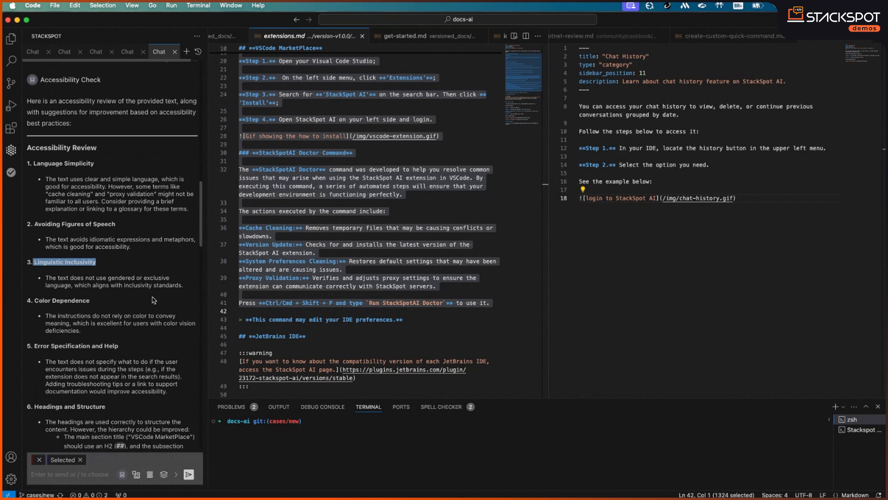
{"action": "left_click", "coordinate": [107, 313]}
{"action": "scroll", "coordinate": [160, 308], "scroll_direction": "down", "scroll_amount": 4}
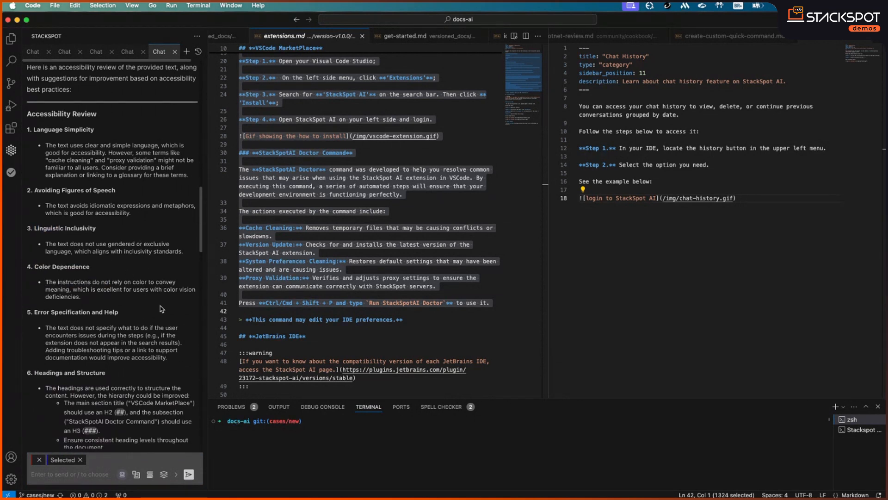
{"action": "scroll", "coordinate": [168, 329], "scroll_direction": "down", "scroll_amount": 3}
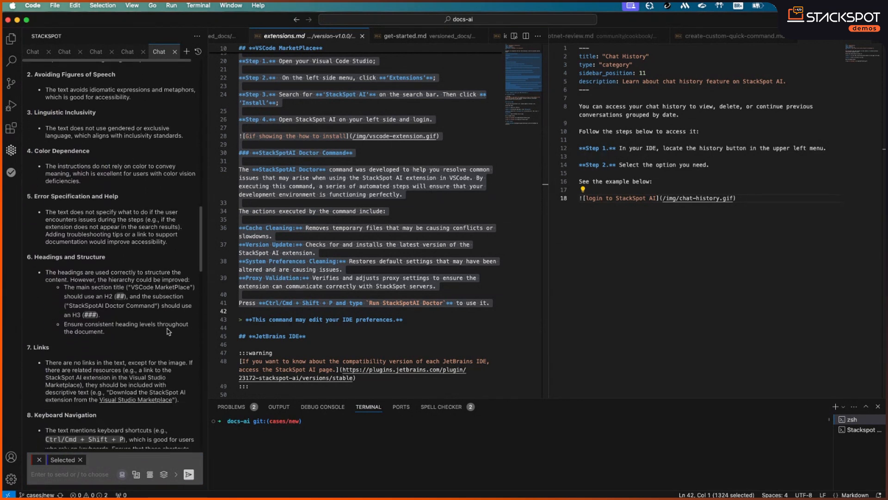
{"action": "scroll", "coordinate": [169, 346], "scroll_direction": "down", "scroll_amount": 12}
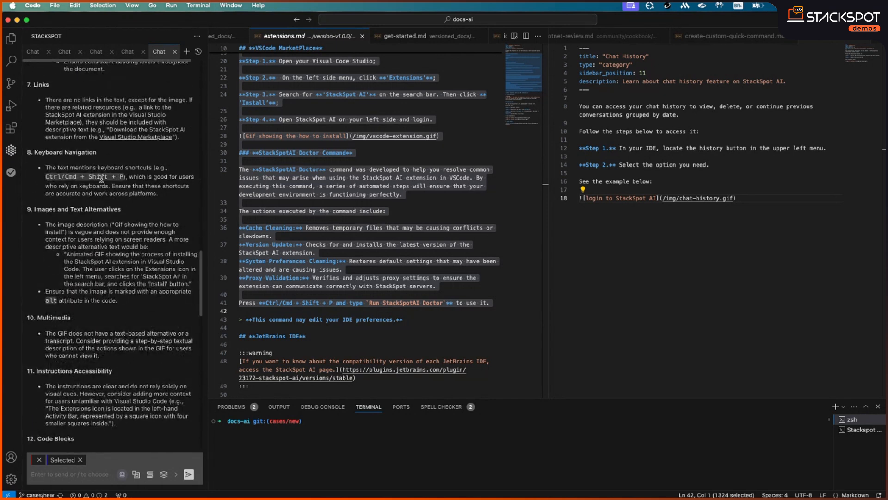
{"action": "scroll", "coordinate": [166, 287], "scroll_direction": "down", "scroll_amount": 11}
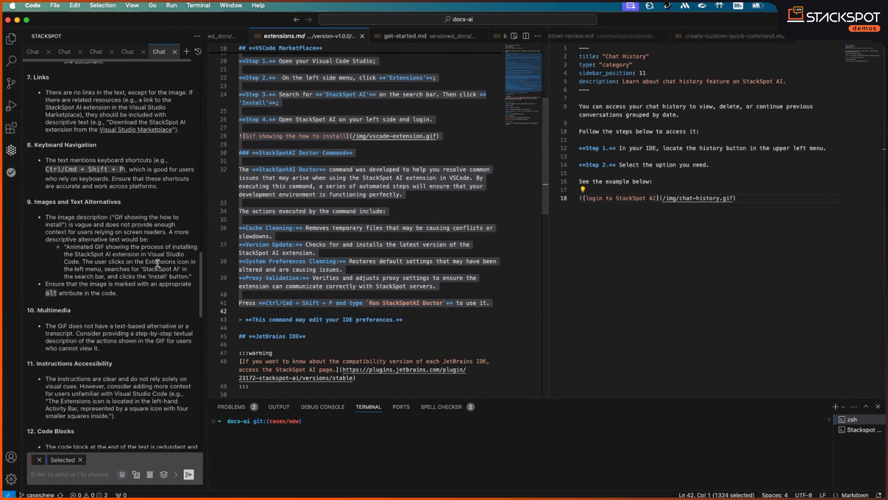
{"action": "scroll", "coordinate": [160, 267], "scroll_direction": "down", "scroll_amount": 10}
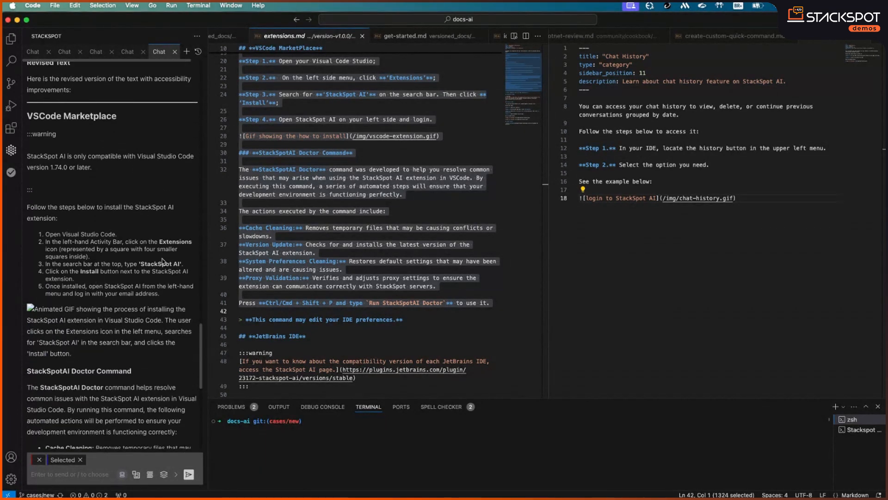
{"action": "scroll", "coordinate": [178, 330], "scroll_direction": "down", "scroll_amount": 4}
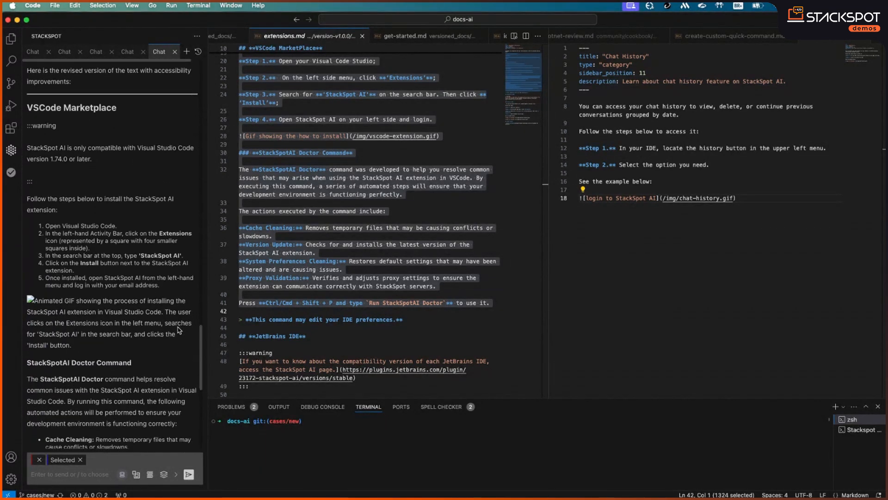
{"action": "scroll", "coordinate": [175, 329], "scroll_direction": "down", "scroll_amount": 5}
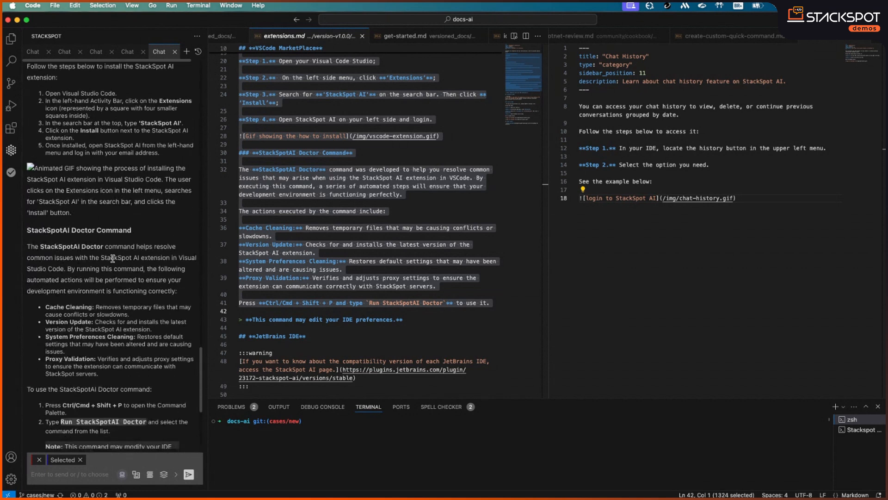
{"action": "scroll", "coordinate": [153, 326], "scroll_direction": "down", "scroll_amount": 3}
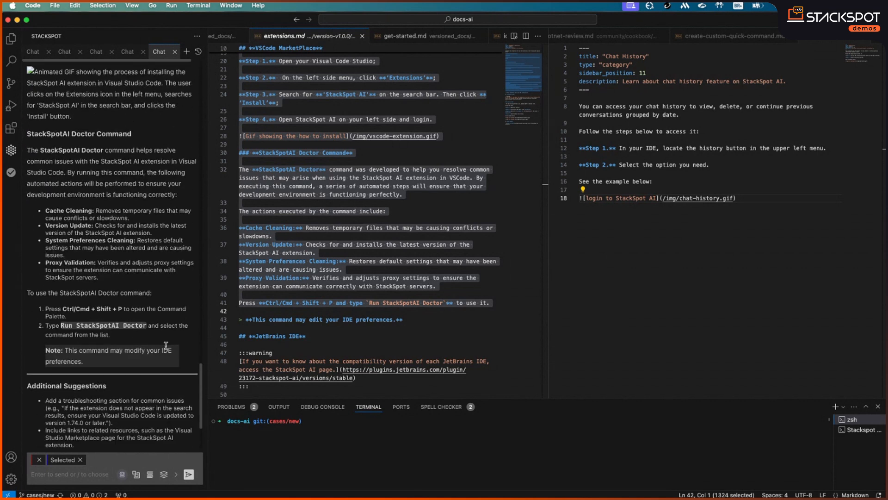